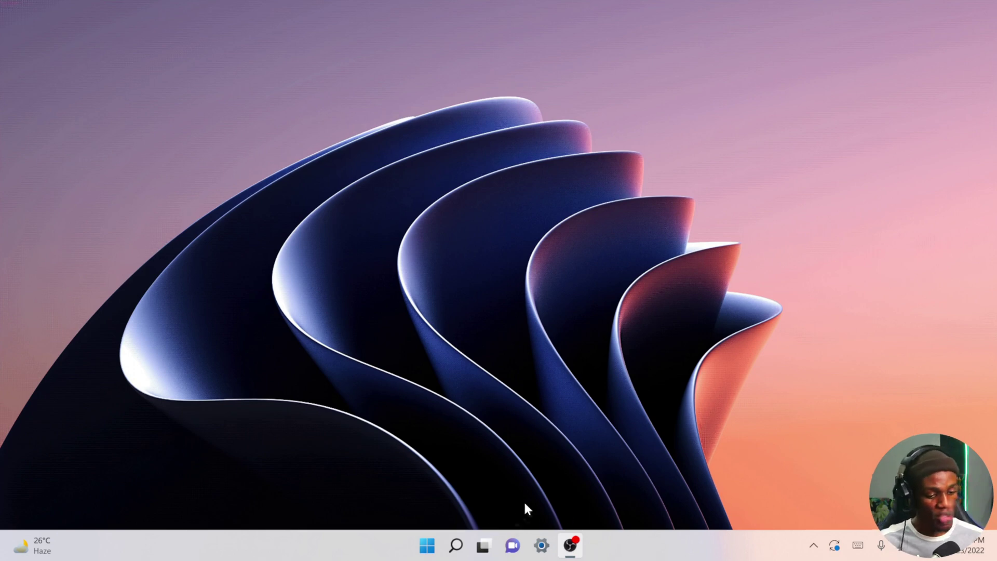
Step: Open File Explorer on This PC from Windows Search and centre its window
{"action": "left_click", "coordinate": [455, 543]}
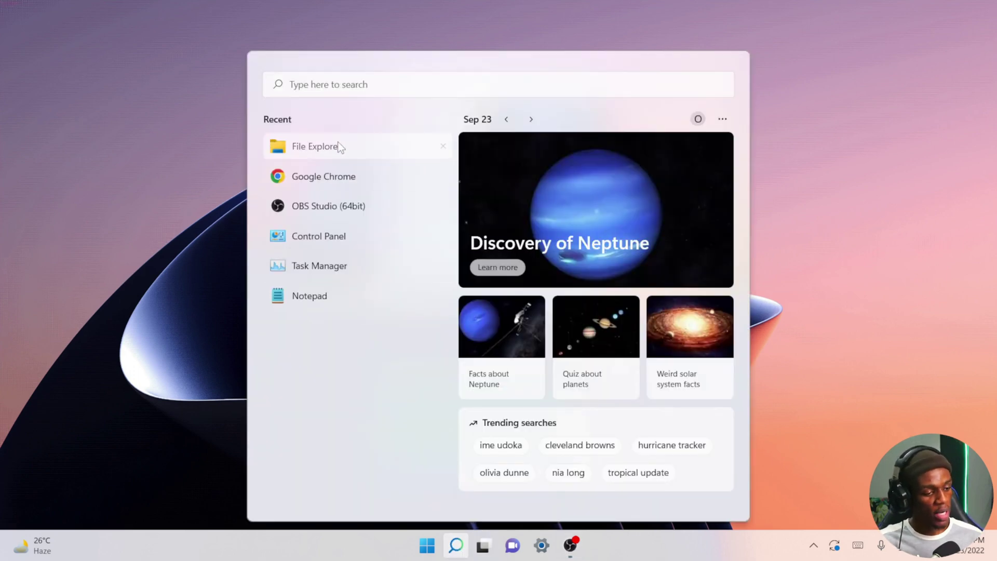
{"action": "key", "text": "Escape"}
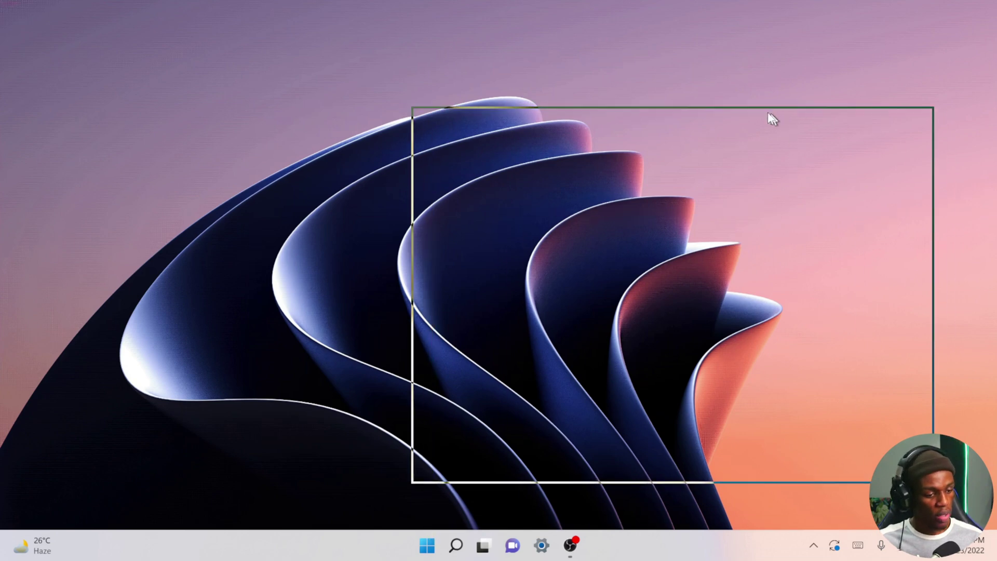
{"action": "left_click_drag", "start_coordinate": [769, 118], "coordinate": [556, 105]}
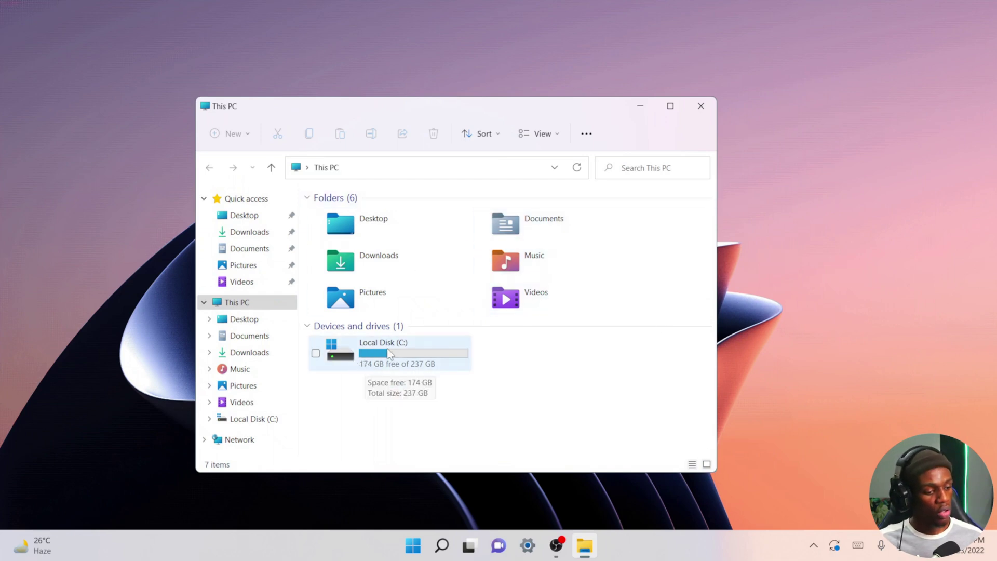
{"action": "mouse_move", "coordinate": [389, 353]}
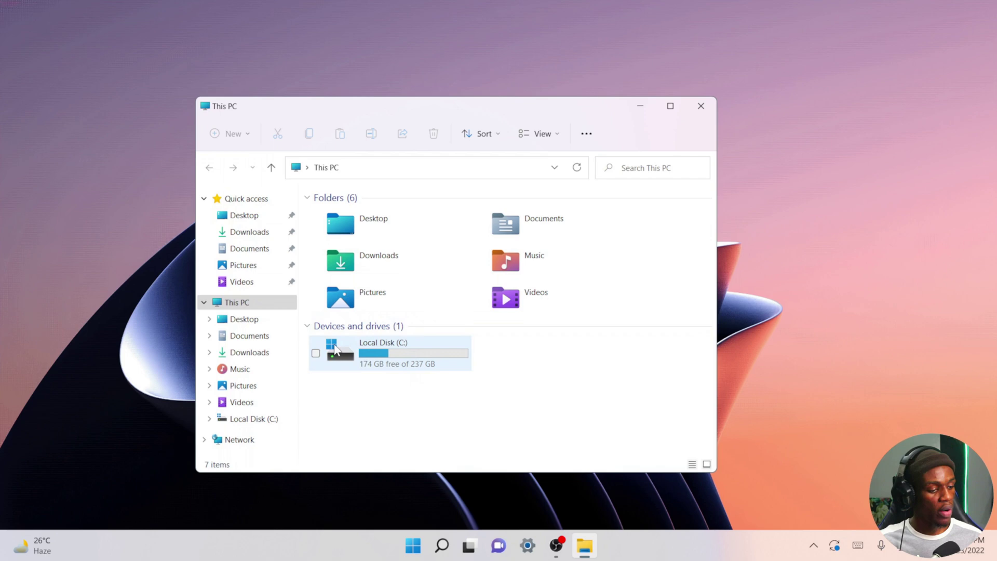
{"action": "mouse_move", "coordinate": [335, 350]}
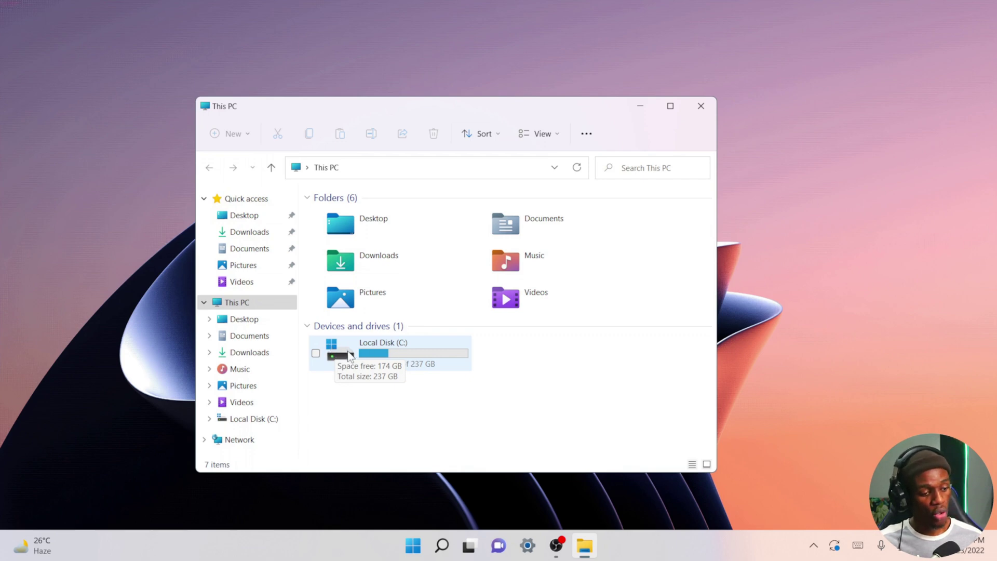
{"action": "left_click", "coordinate": [775, 309]}
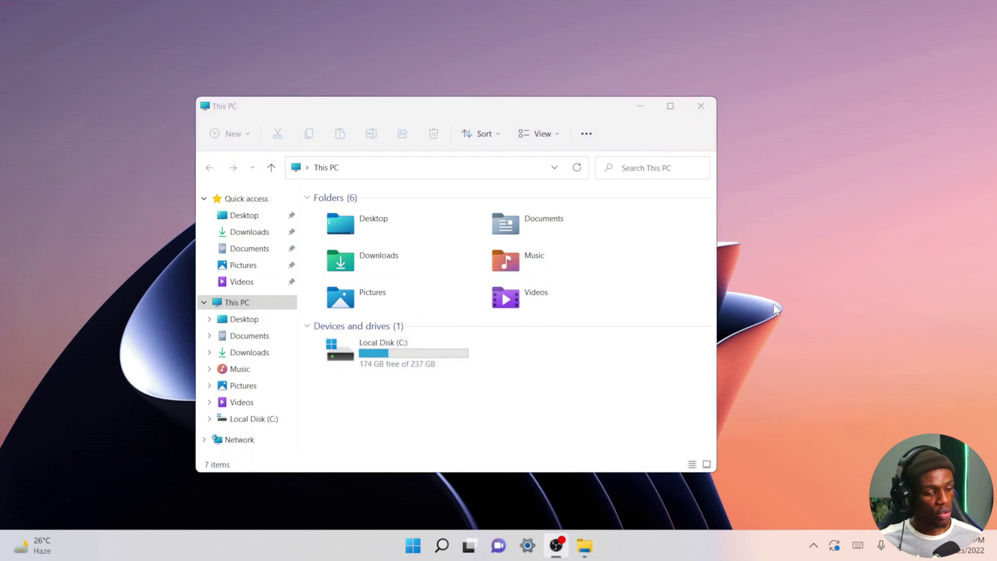
{"action": "left_click", "coordinate": [584, 545]}
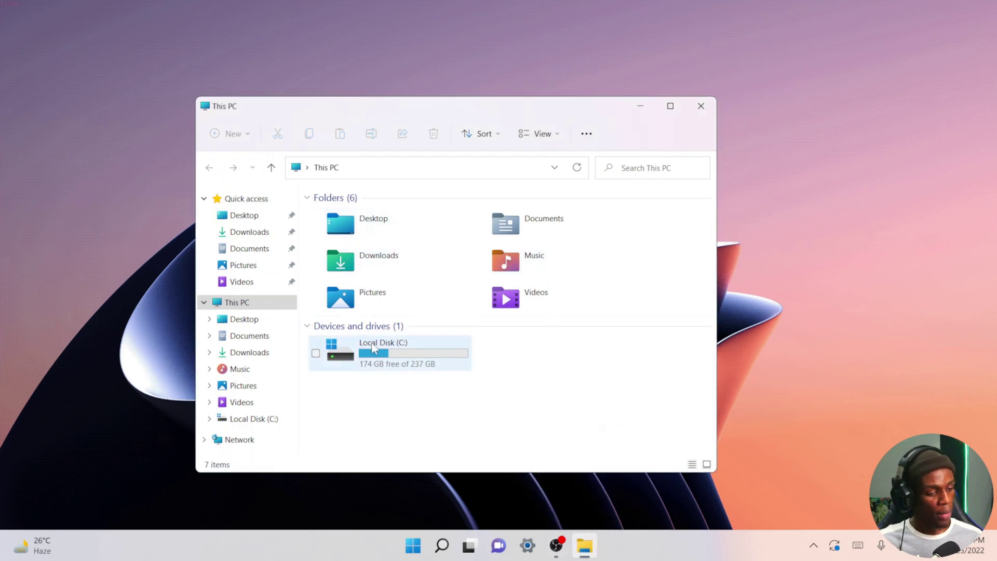
{"action": "double_click", "coordinate": [392, 351]}
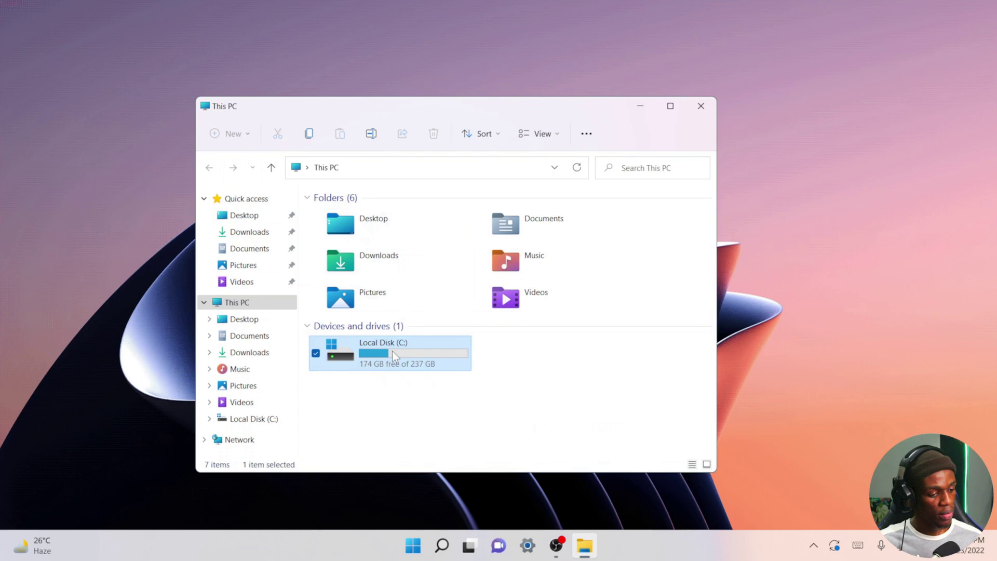
{"action": "scroll", "coordinate": [376, 304], "scroll_direction": "down", "scroll_amount": 3}
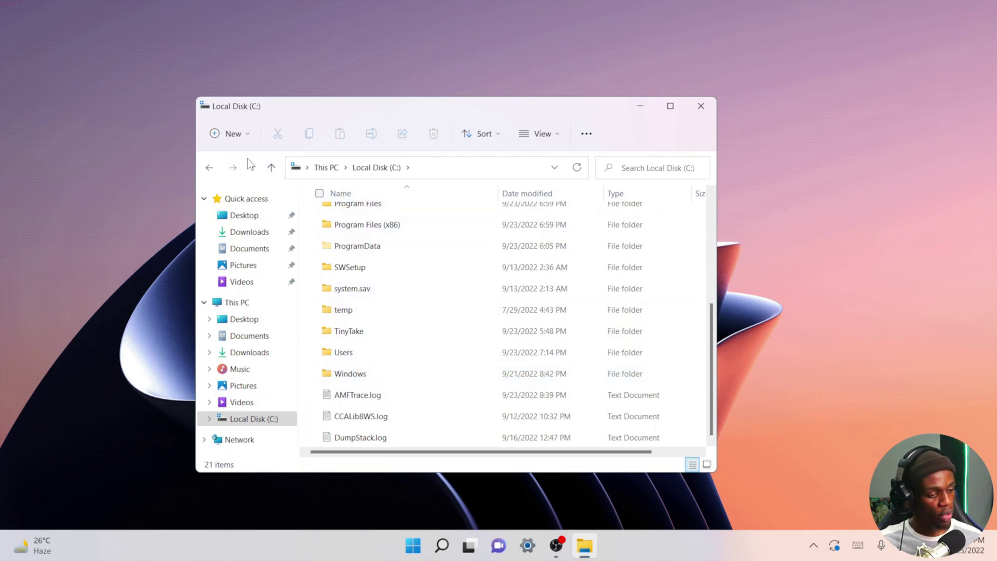
Step: Return to This PC and open the Local Disk (C:) Properties dialog
{"action": "left_click", "coordinate": [271, 168]}
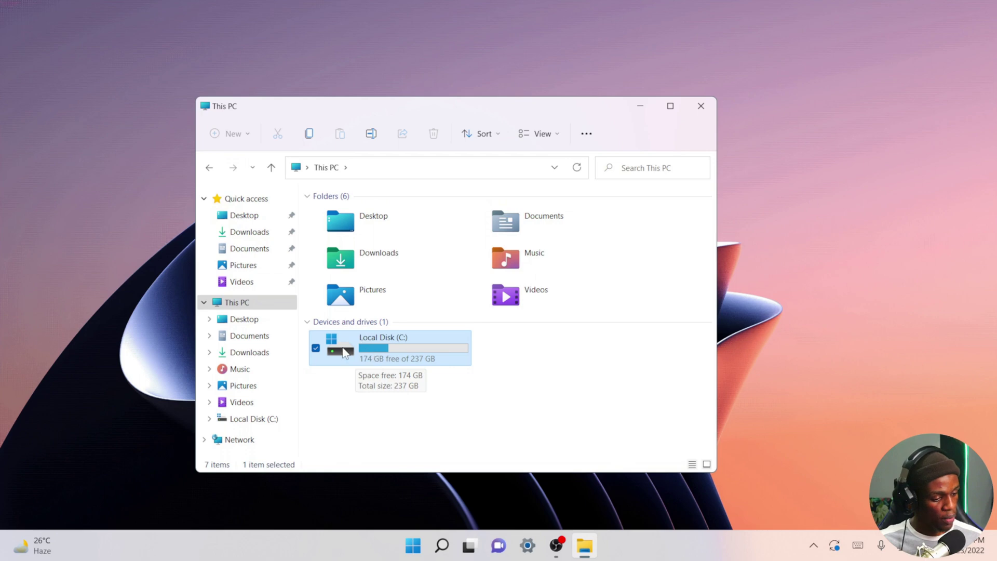
{"action": "right_click", "coordinate": [382, 344]}
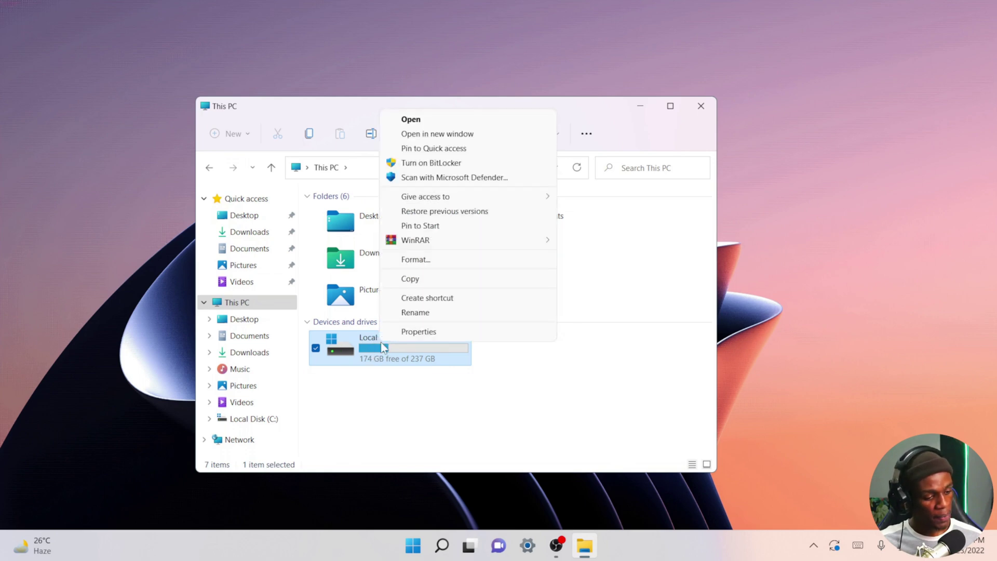
{"action": "left_click", "coordinate": [419, 335]}
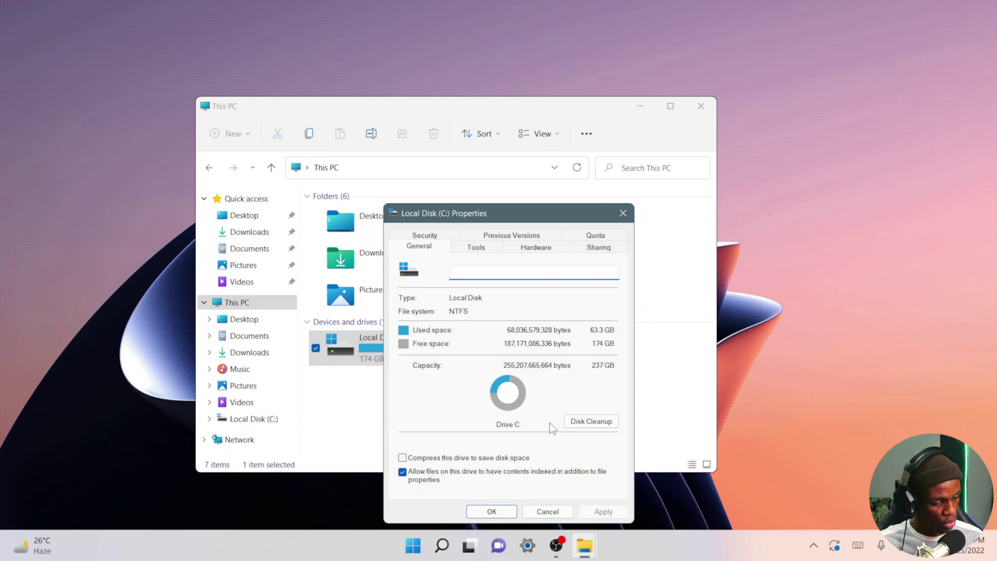
Step: Launch Disk Cleanup for drive C: and review its 149 MB Files to delete list
{"action": "left_click", "coordinate": [575, 422]}
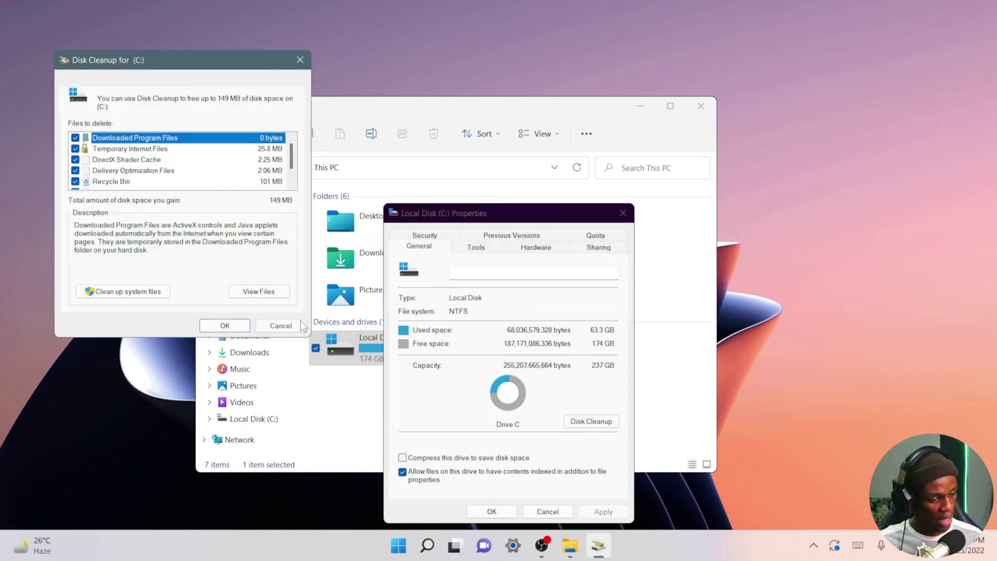
{"action": "left_click_drag", "start_coordinate": [179, 62], "coordinate": [301, 93]}
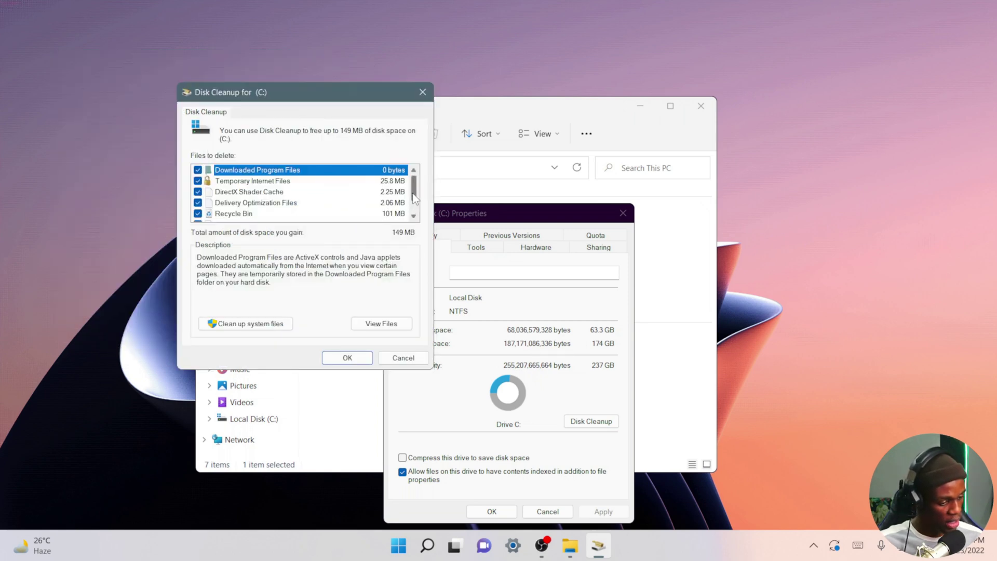
{"action": "left_click_drag", "start_coordinate": [414, 198], "coordinate": [414, 208]}
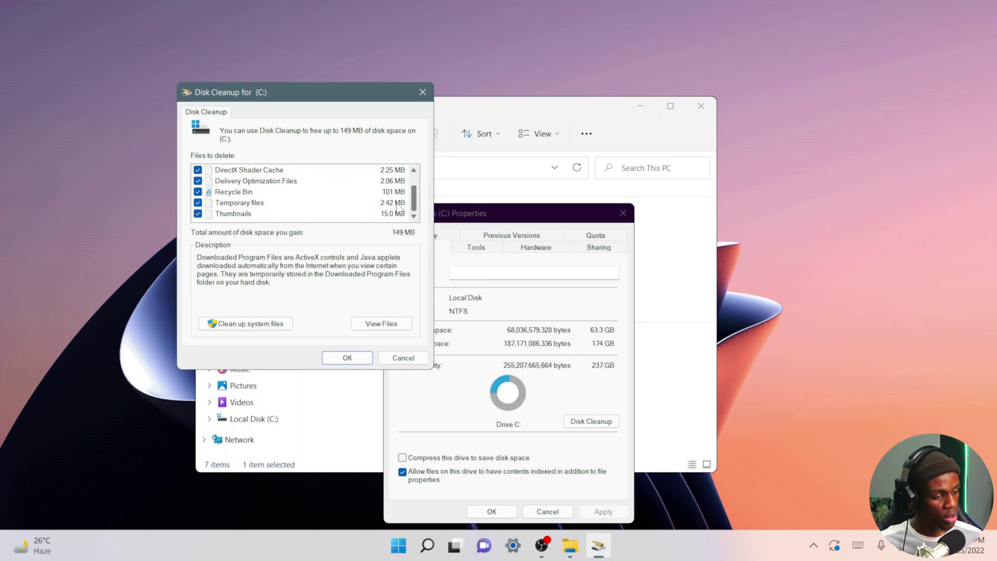
{"action": "left_click_drag", "start_coordinate": [414, 200], "coordinate": [416, 189]}
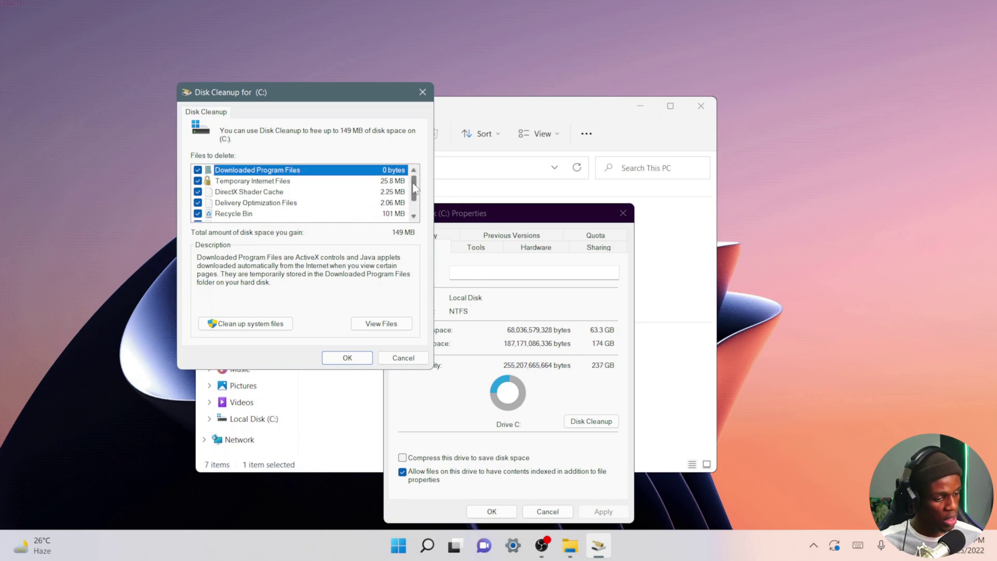
Step: Rescan drive C: with 'Clean up system files', raising the reclaimable total to 170 MB
{"action": "left_click", "coordinate": [242, 326]}
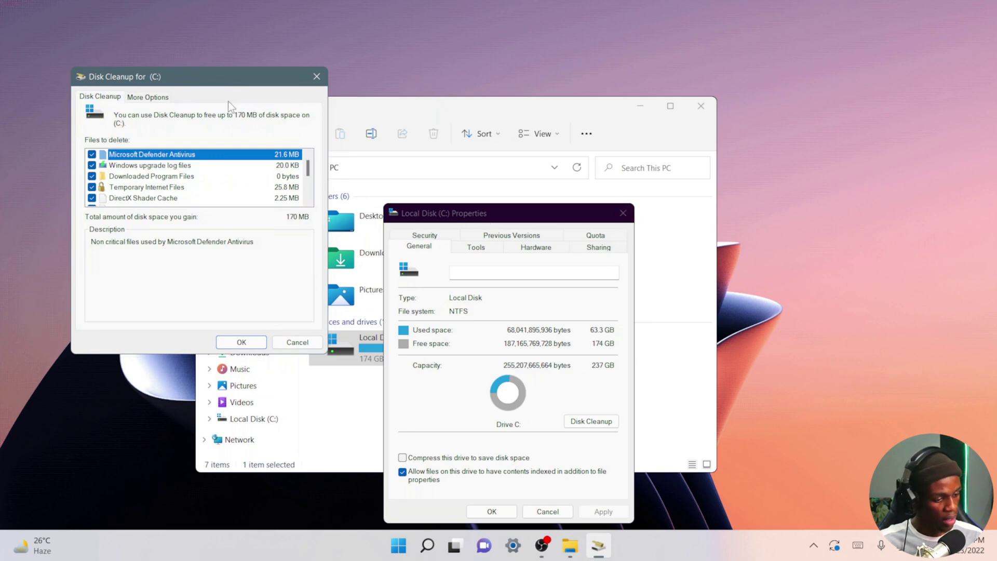
Step: Review the fully checked 170 MB file list and apply the cleanup with OK
{"action": "left_click_drag", "start_coordinate": [243, 79], "coordinate": [493, 102]}
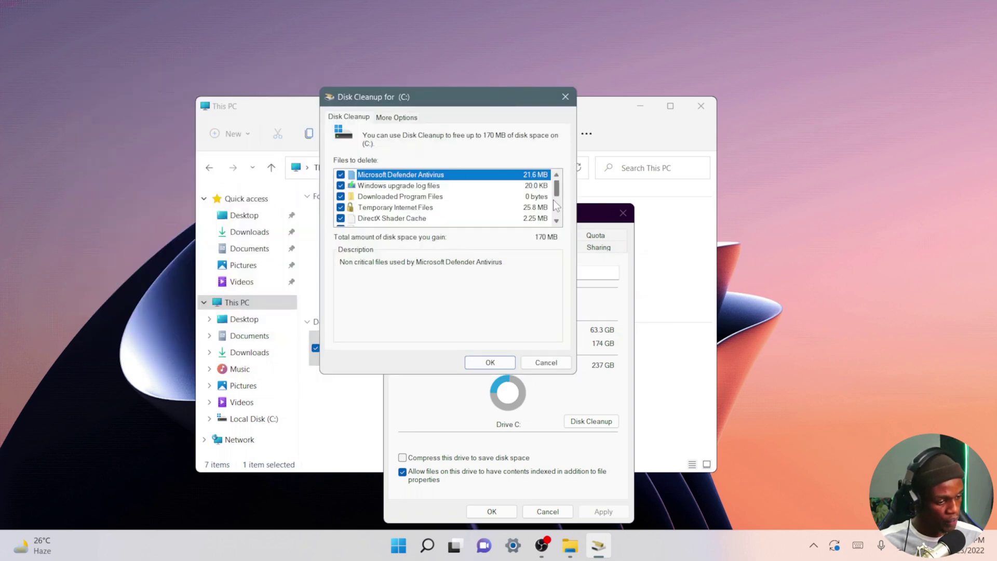
{"action": "scroll", "coordinate": [557, 222], "scroll_direction": "down", "scroll_amount": 2}
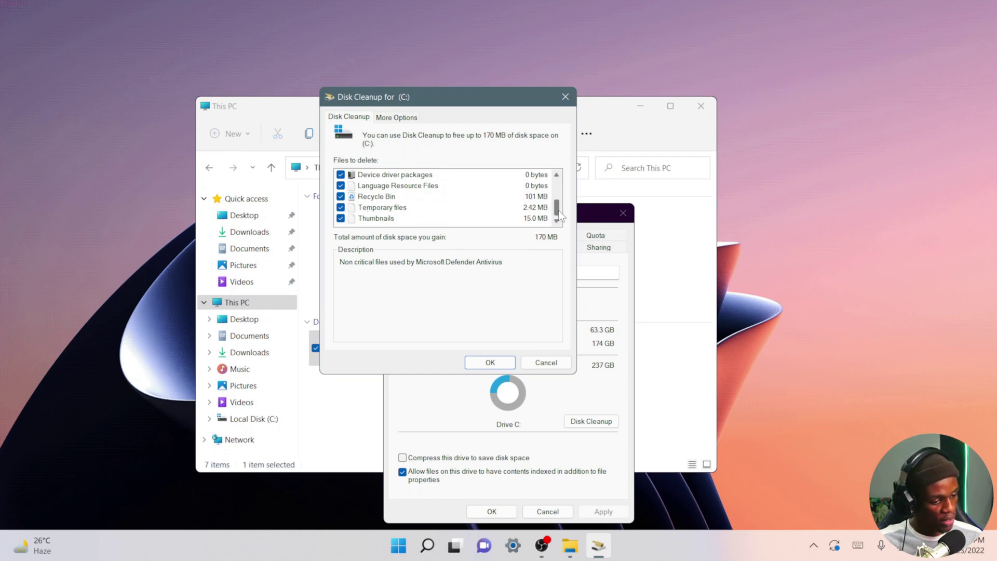
{"action": "mouse_move", "coordinate": [557, 210]}
{"action": "left_mouse_down"}
{"action": "mouse_move", "coordinate": [559, 193]}
{"action": "mouse_move", "coordinate": [559, 219]}
{"action": "left_mouse_up"}
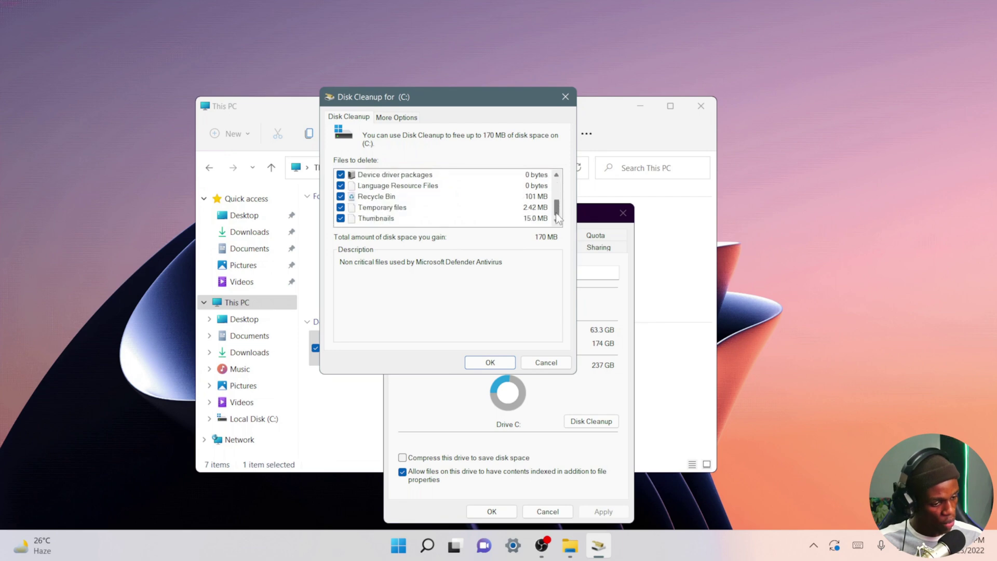
{"action": "left_click", "coordinate": [490, 362]}
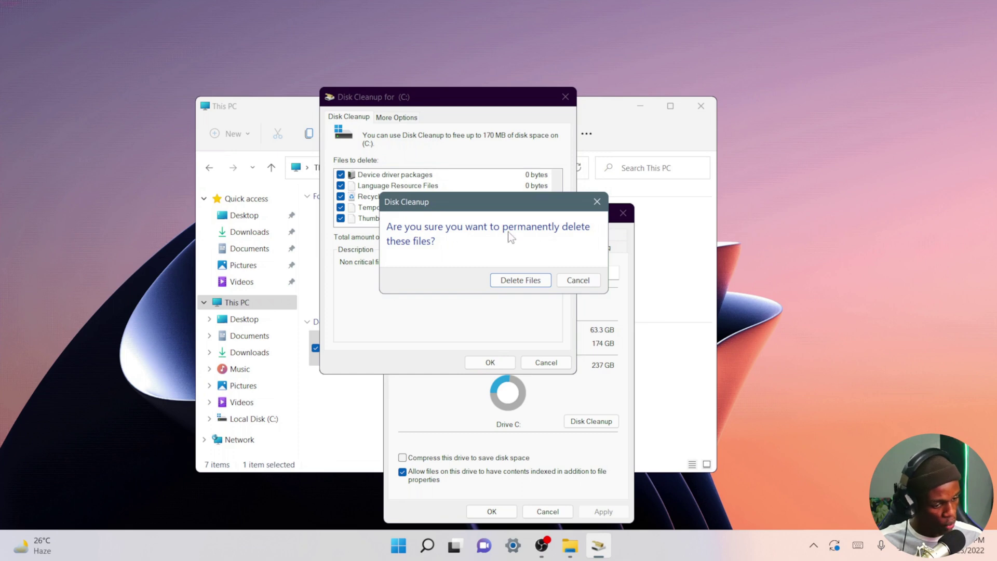
Step: Confirm Delete Files to permanently remove the selected files from drive C:
{"action": "left_click", "coordinate": [514, 280]}
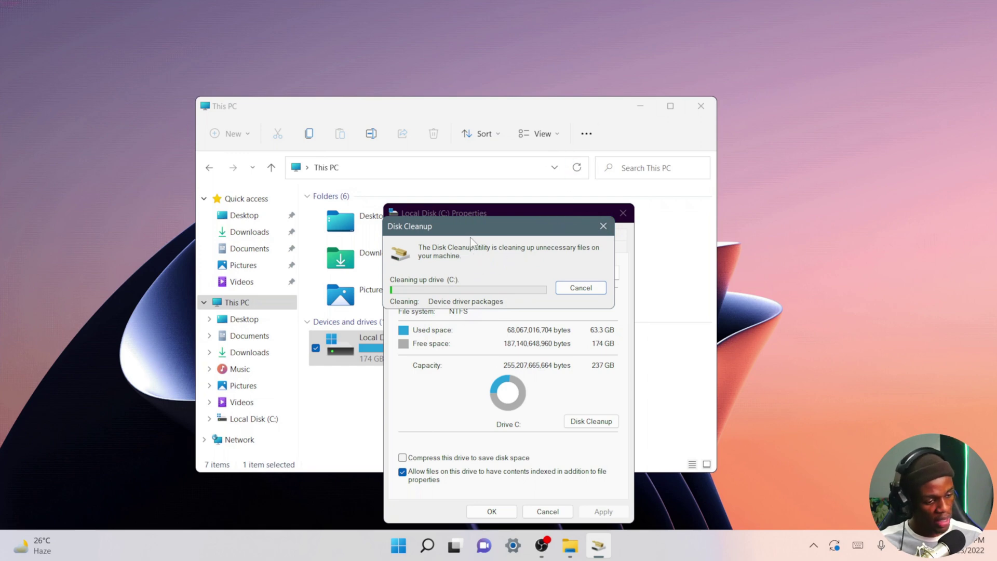
{"action": "left_click_drag", "start_coordinate": [518, 223], "coordinate": [605, 249]}
{"action": "left_click_drag", "start_coordinate": [559, 218], "coordinate": [455, 180]}
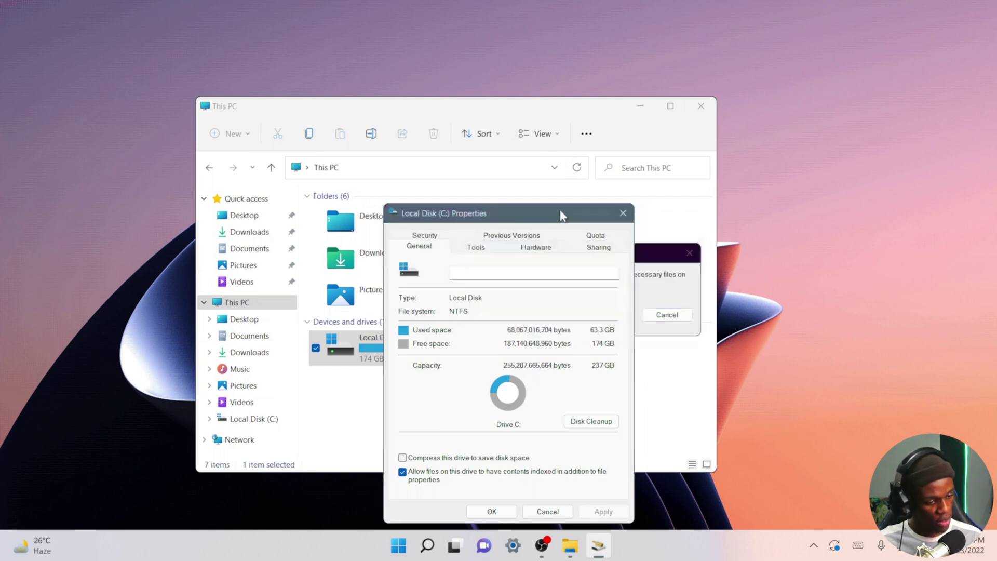
Step: Rearrange the cleanup progress and drive properties dialogs, then bring This PC forward
{"action": "left_click_drag", "start_coordinate": [612, 253], "coordinate": [625, 224]}
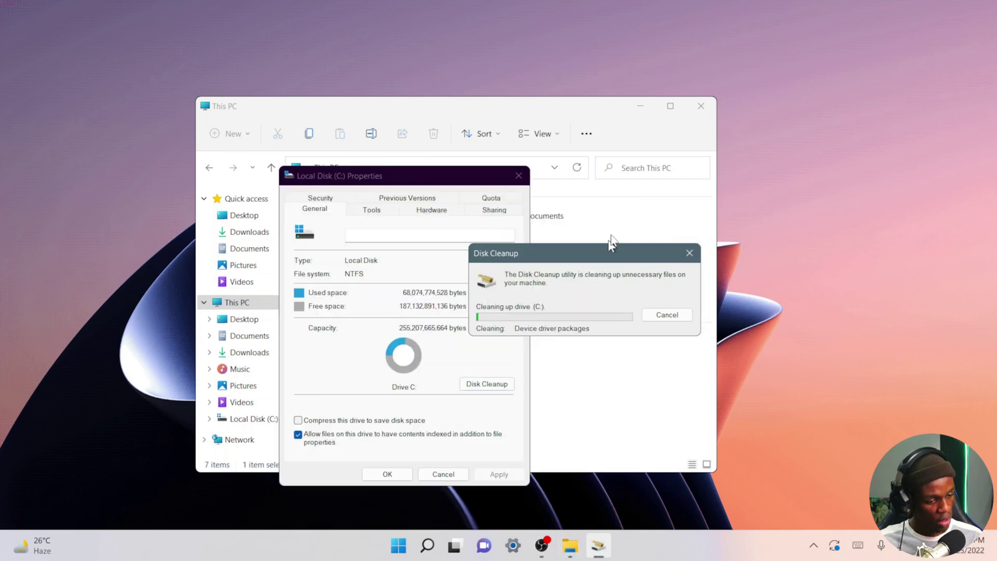
{"action": "left_click", "coordinate": [456, 183]}
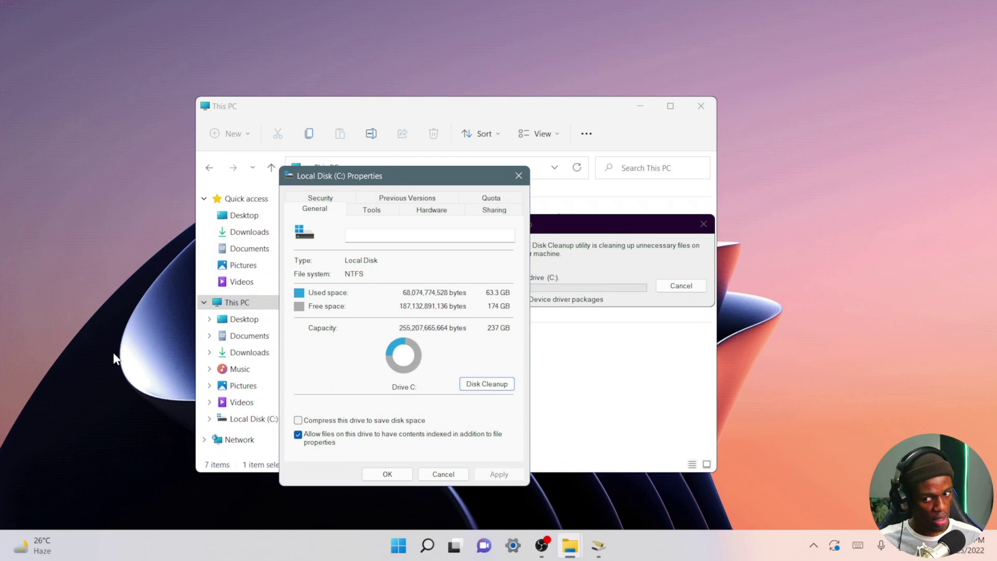
{"action": "left_click_drag", "start_coordinate": [363, 176], "coordinate": [89, 229]}
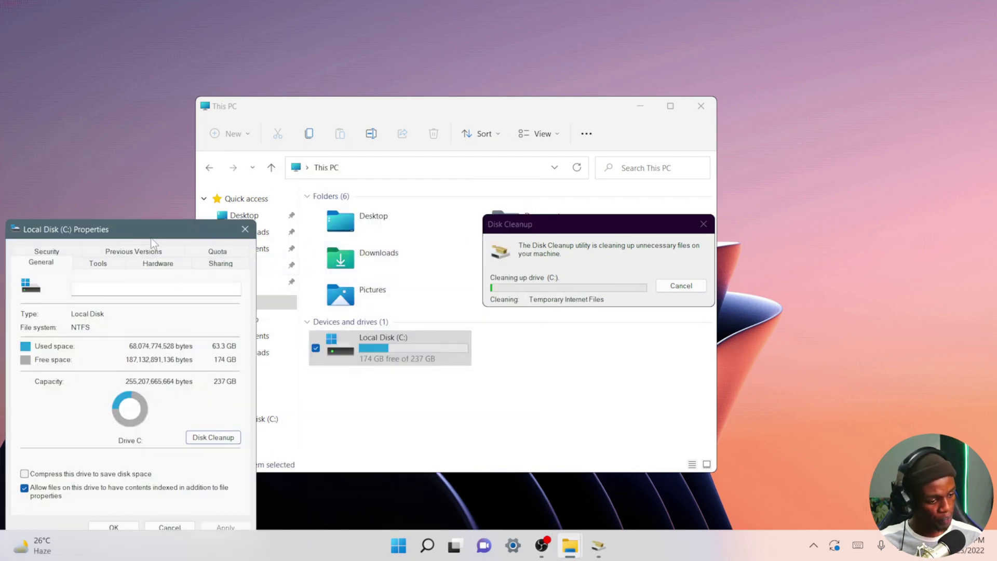
{"action": "left_click_drag", "start_coordinate": [151, 238], "coordinate": [341, 170]}
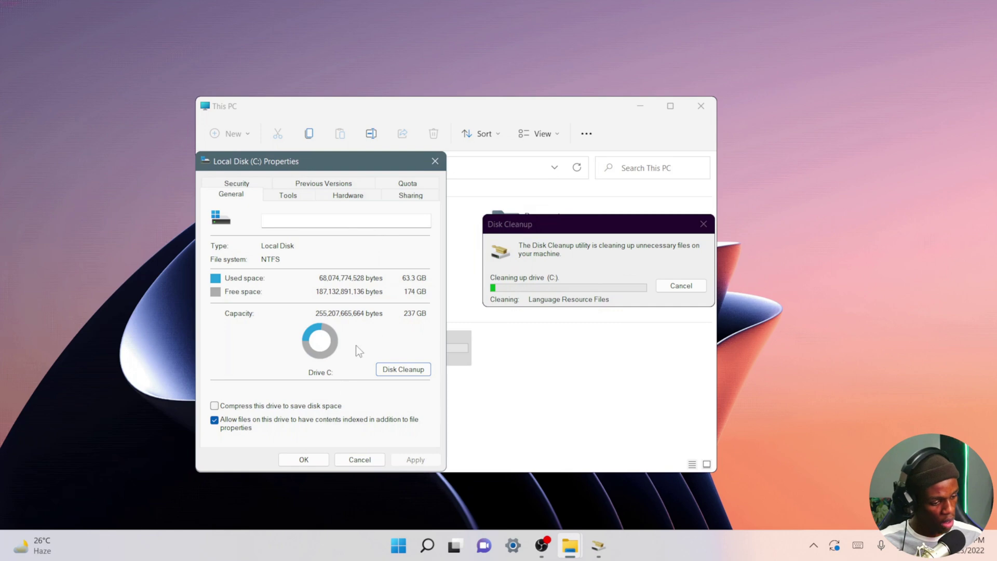
{"action": "left_click", "coordinate": [558, 104]}
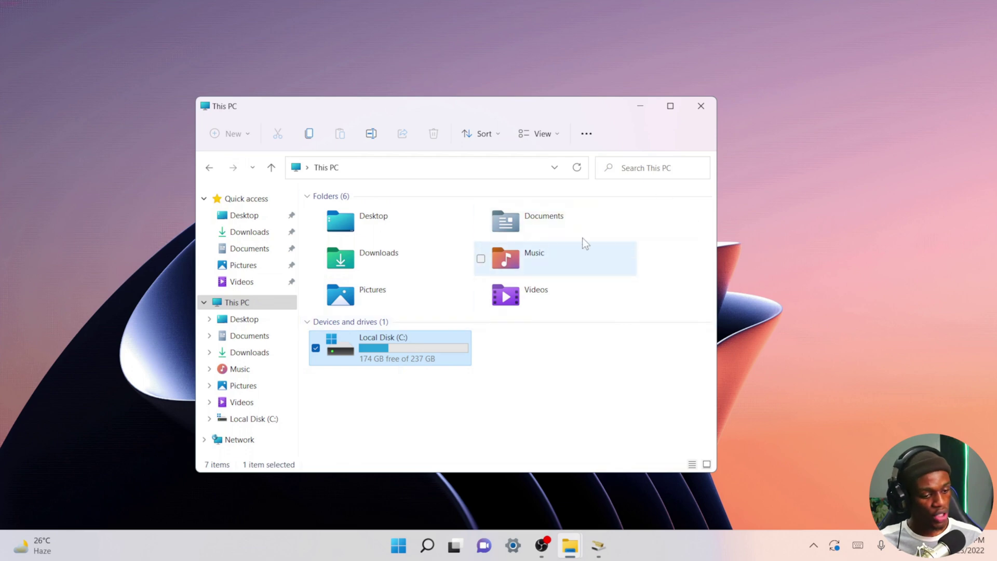
Step: Shift the This PC window and cleanup progress dialog left while cleanup finishes
{"action": "left_click_drag", "start_coordinate": [594, 108], "coordinate": [525, 108]}
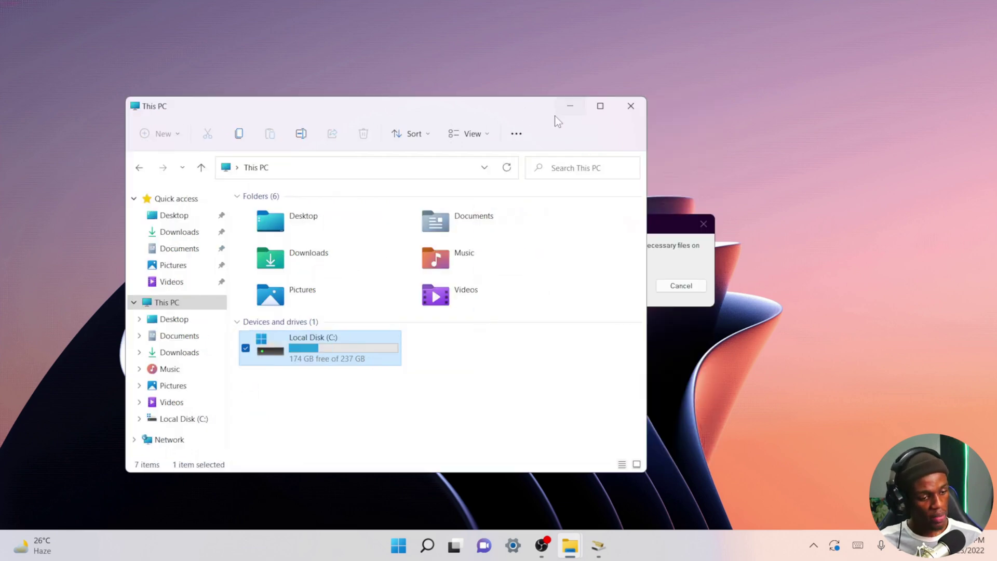
{"action": "left_click", "coordinate": [675, 223]}
{"action": "left_click_drag", "start_coordinate": [660, 223], "coordinate": [539, 216]}
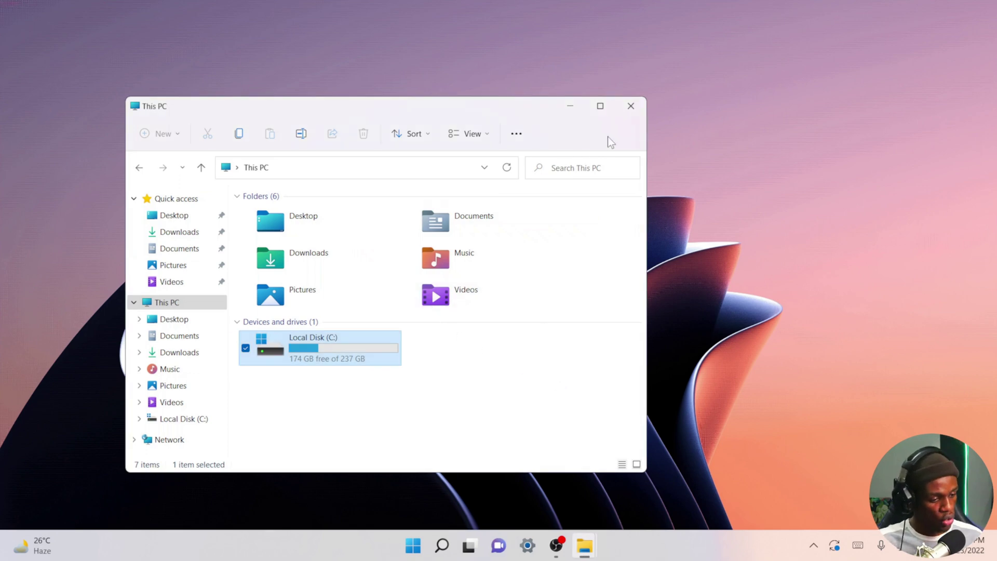
Step: Dismiss Local Disk (C:) Properties with OK and close the This PC window
{"action": "left_click", "coordinate": [578, 106]}
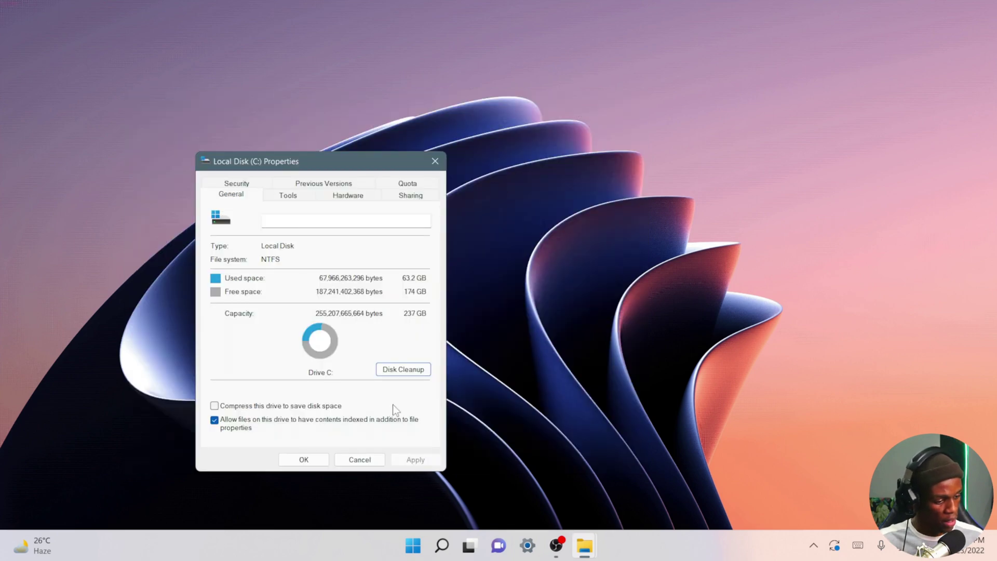
{"action": "left_click", "coordinate": [295, 460]}
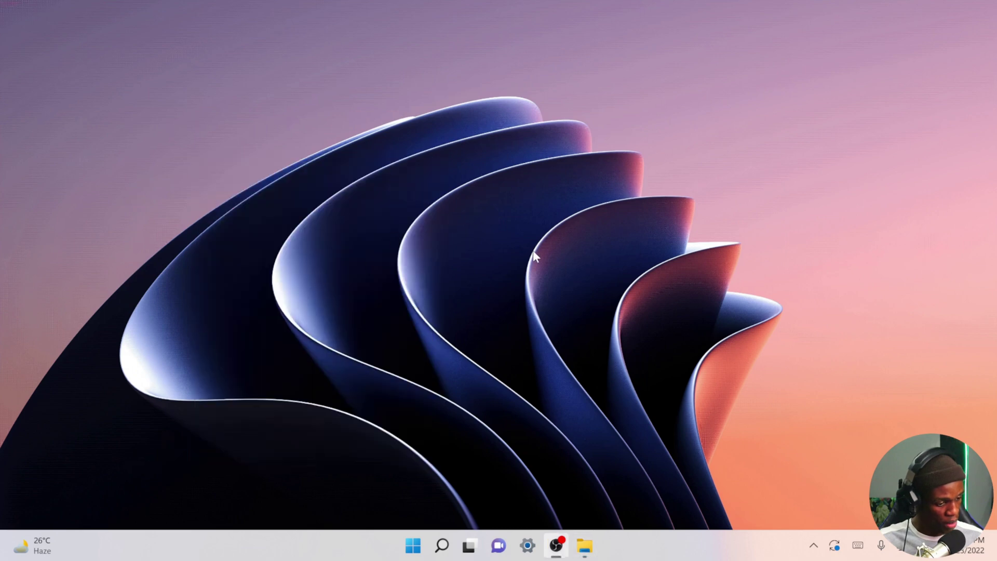
{"action": "left_click", "coordinate": [584, 545]}
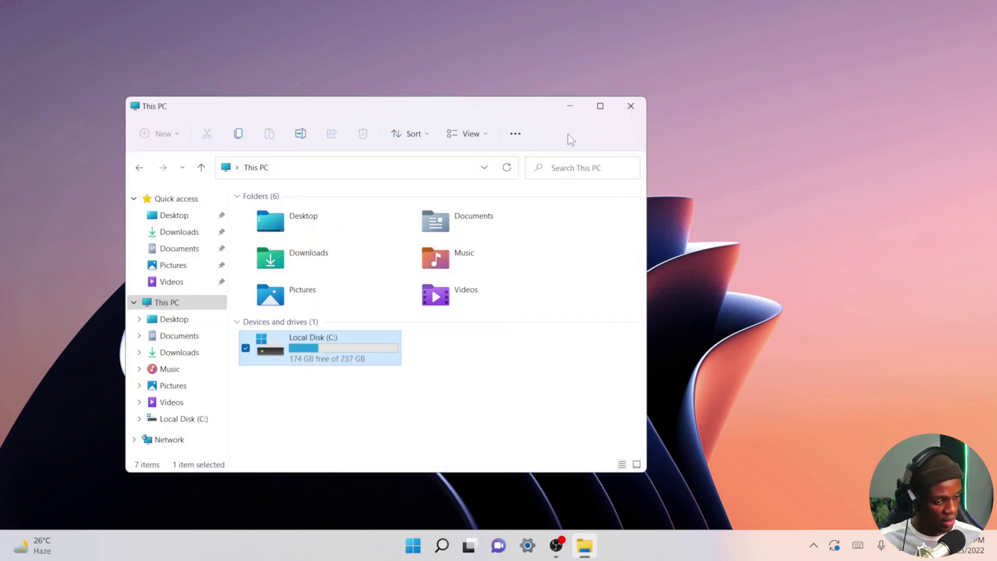
{"action": "left_click", "coordinate": [630, 107]}
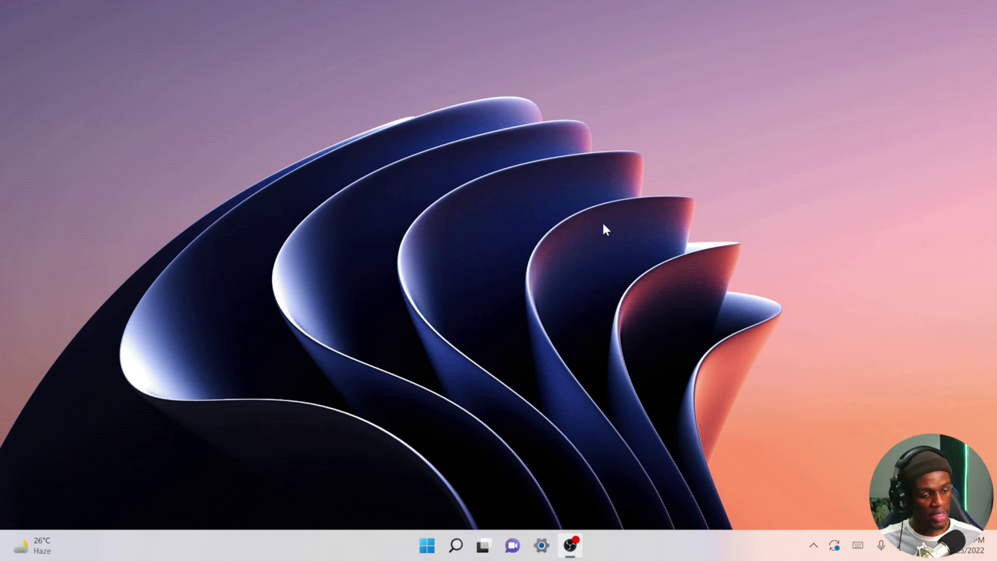